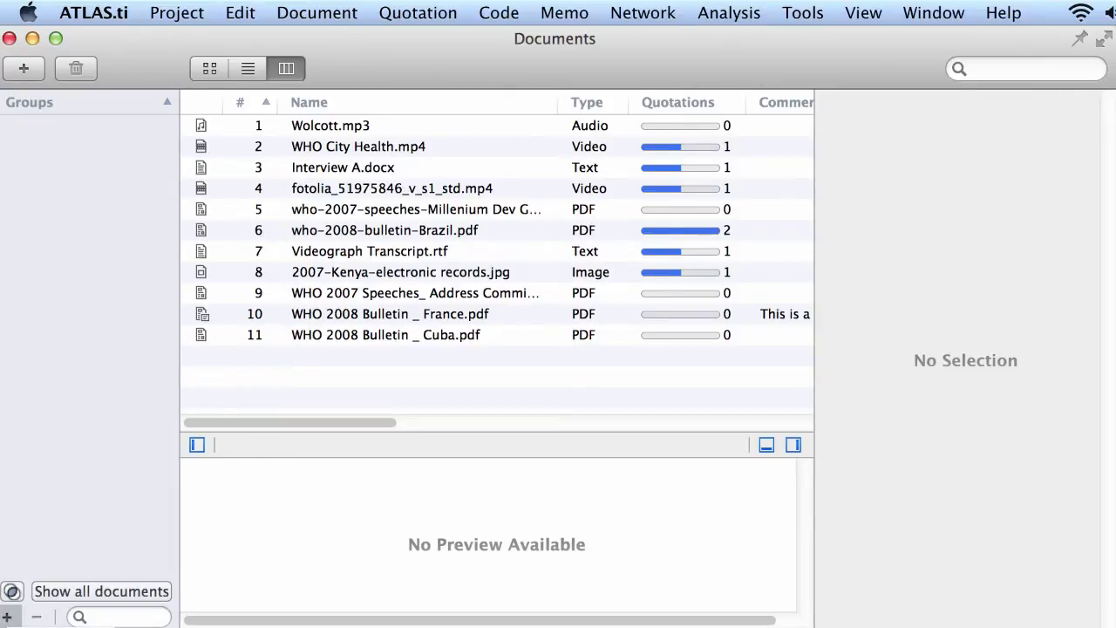
Step: Create a new document group, entered with the mistyped name 'Year 2207'
{"action": "left_click", "coordinate": [8, 617]}
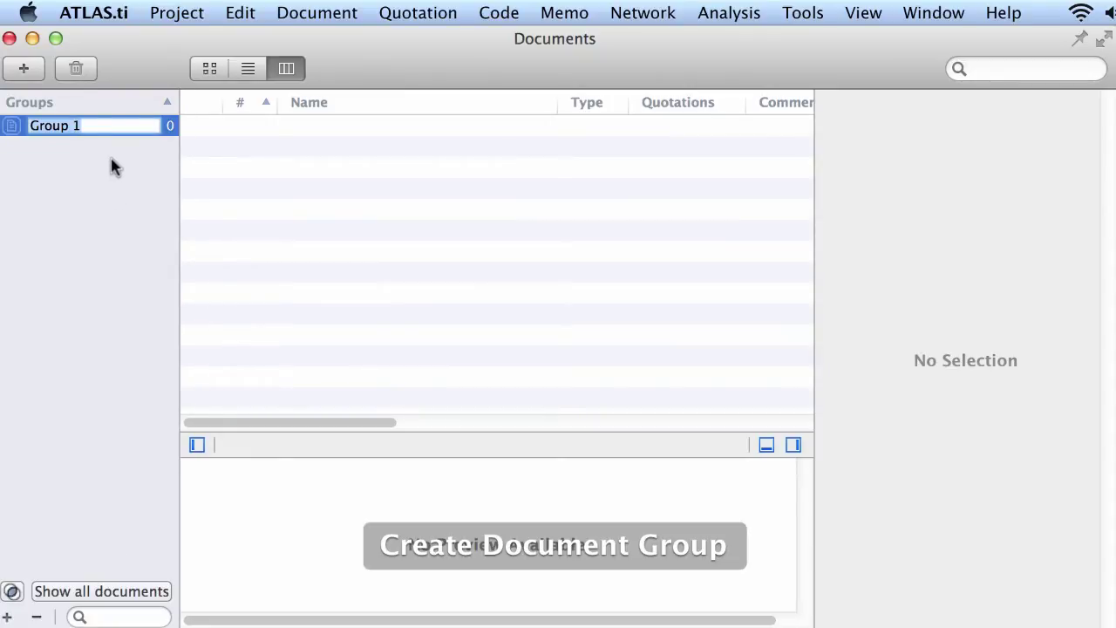
{"action": "type", "text": "Year 2"}
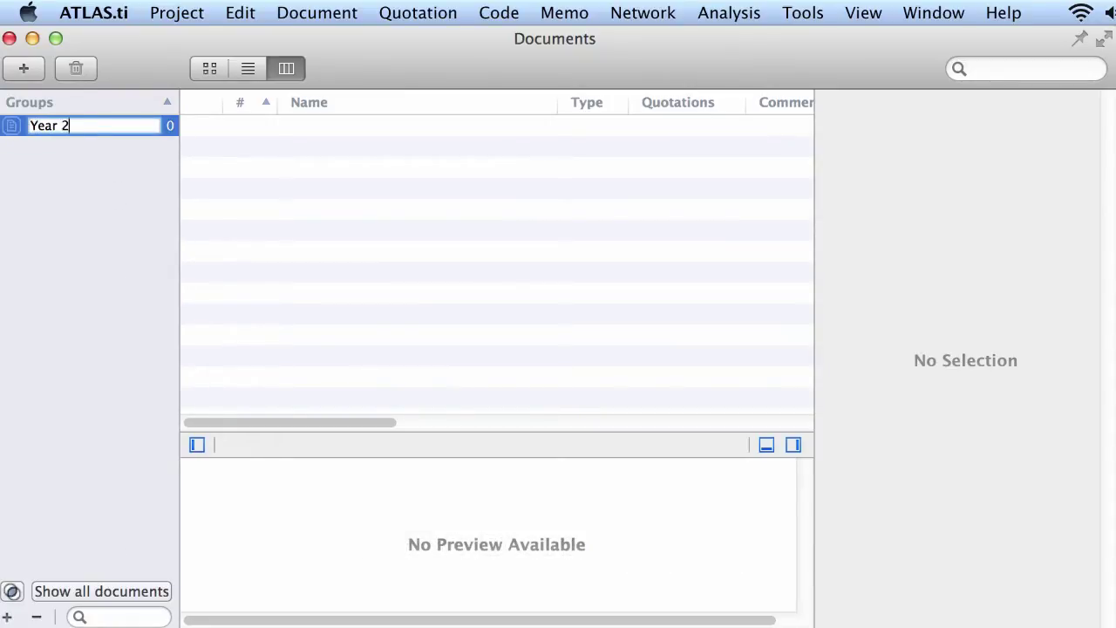
{"action": "type", "text": "207"}
{"action": "left_click", "coordinate": [118, 199]}
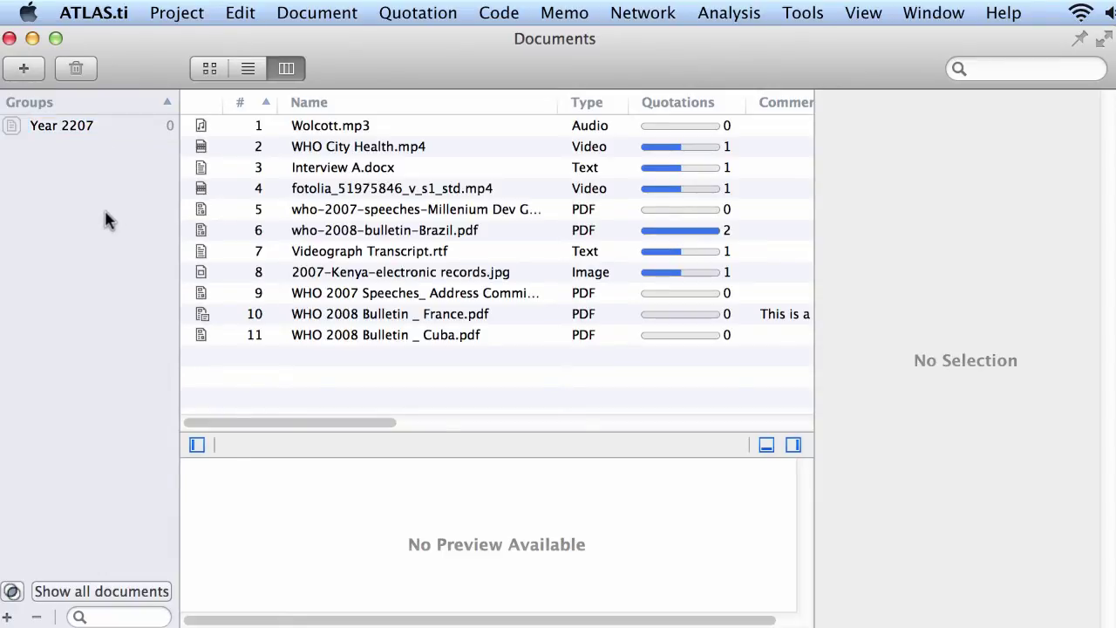
Step: Rename the 'Year 2207' group to 'Year 2007' and return to all documents
{"action": "left_click", "coordinate": [89, 129]}
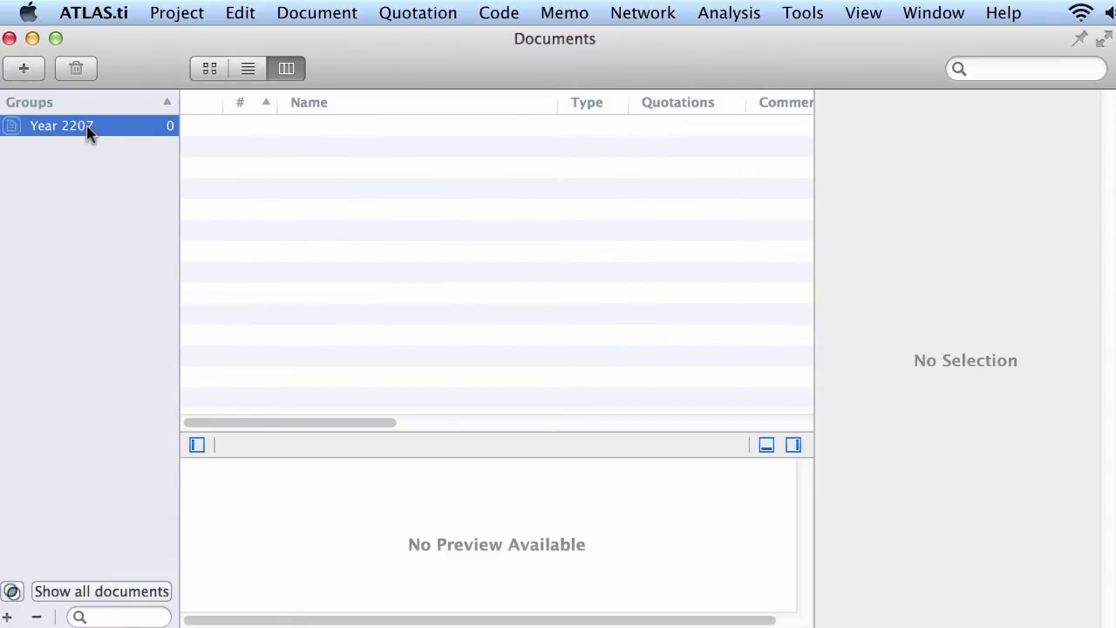
{"action": "right_click", "coordinate": [88, 131]}
{"action": "left_click", "coordinate": [82, 125]}
{"action": "left_click", "coordinate": [70, 125]}
{"action": "left_click", "coordinate": [75, 125]}
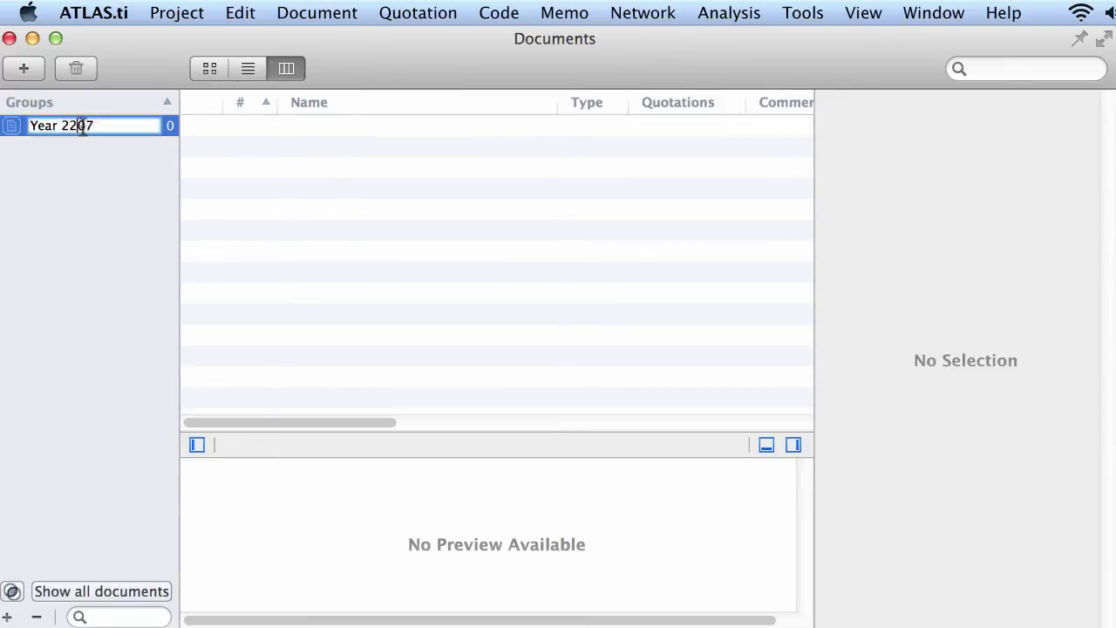
{"action": "key", "text": "BackSpace"}
{"action": "type", "text": "0"}
{"action": "left_click", "coordinate": [261, 164]}
{"action": "left_click", "coordinate": [150, 212]}
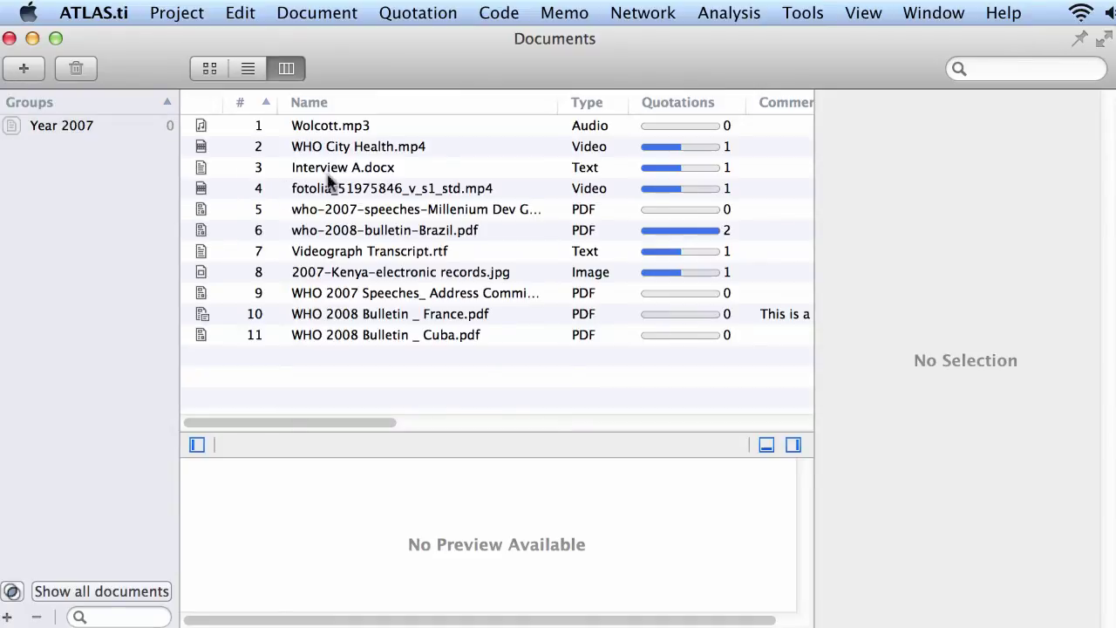
Step: Drag documents 5, 8 and 9 into Year 2007 and view the group's contents
{"action": "left_click", "coordinate": [330, 216]}
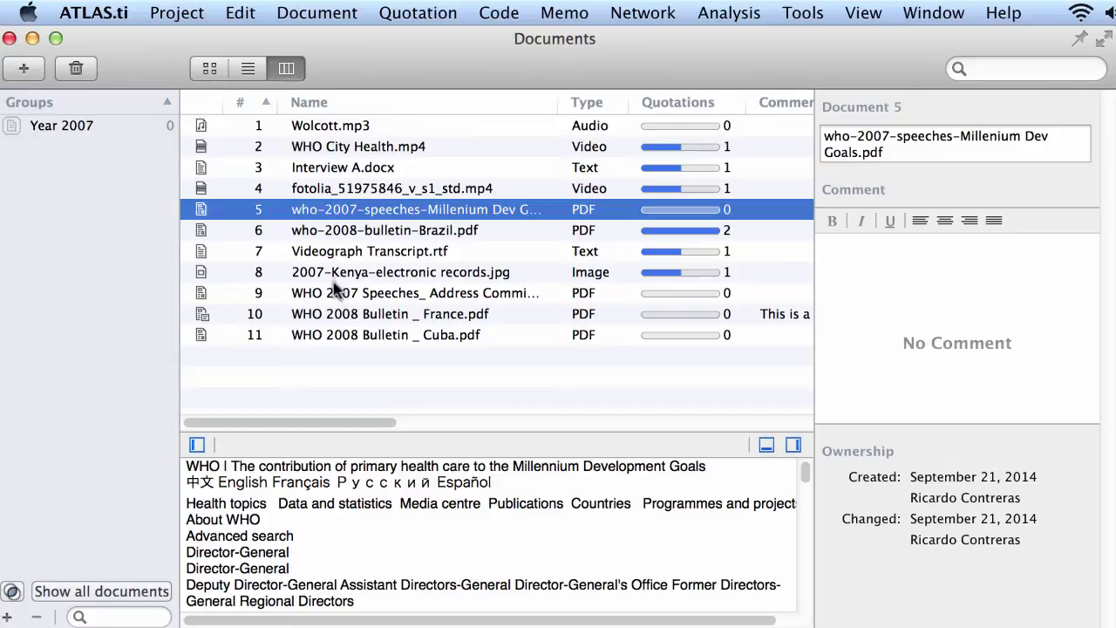
{"action": "left_click", "coordinate": [333, 275], "text": "super"}
{"action": "left_click", "coordinate": [334, 294], "text": "super"}
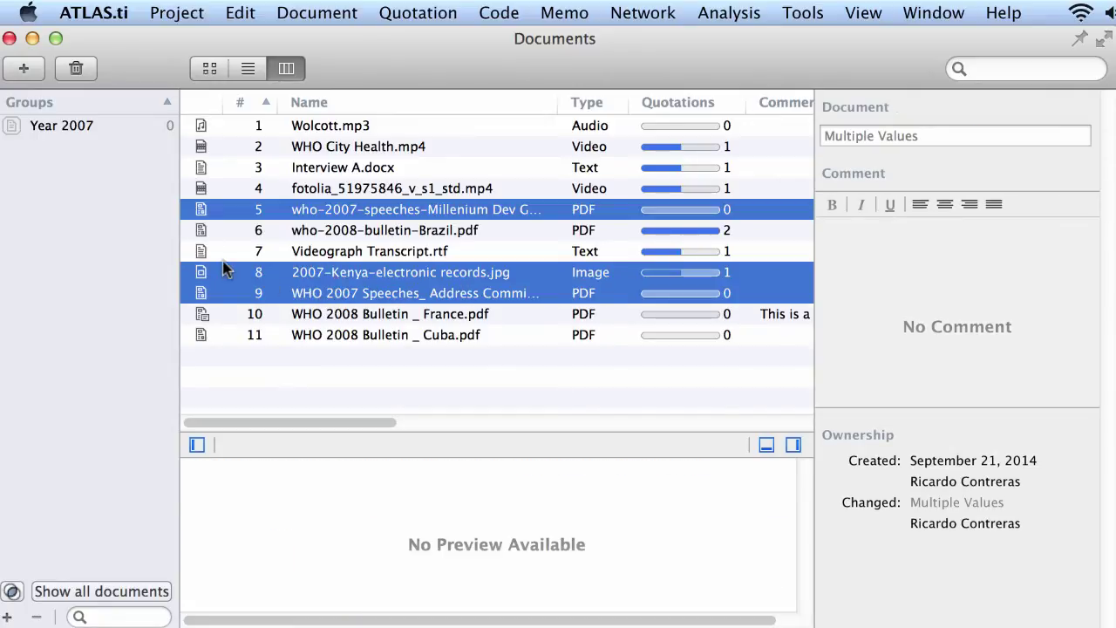
{"action": "left_click_drag", "start_coordinate": [224, 287], "coordinate": [99, 154]}
{"action": "left_click", "coordinate": [91, 128]}
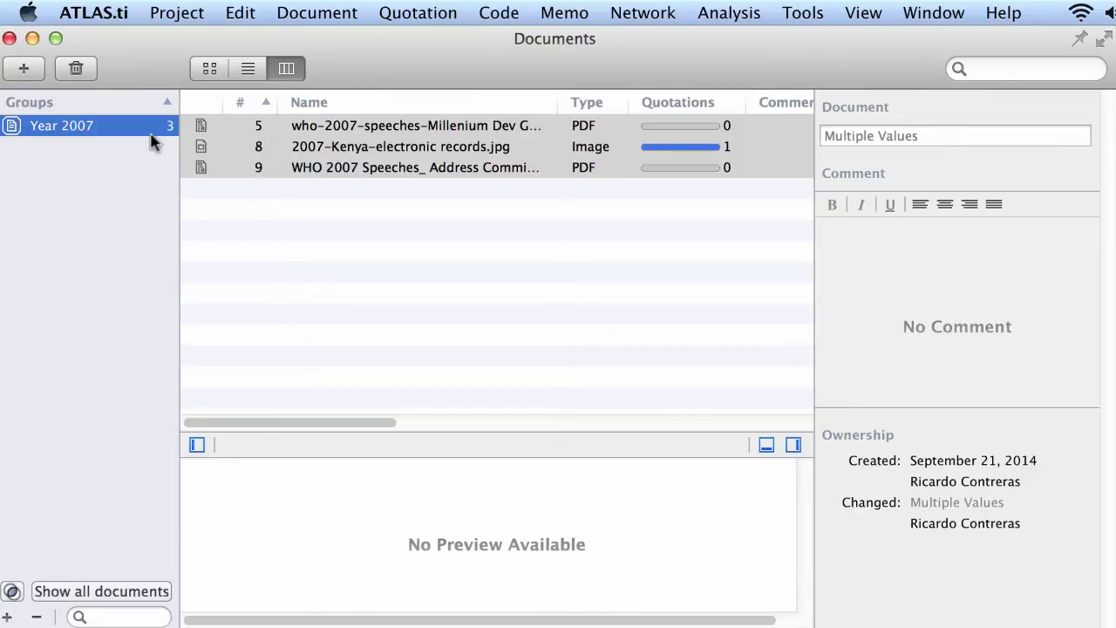
Step: Create a document group named 'Year 2008' and view it, still empty
{"action": "left_click", "coordinate": [80, 185]}
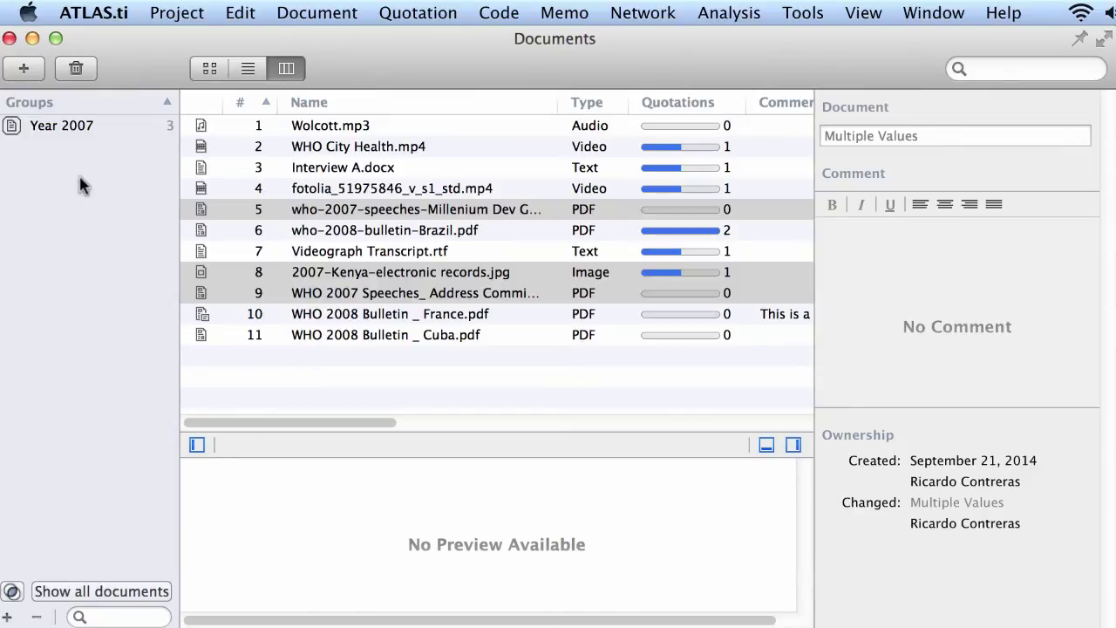
{"action": "left_click", "coordinate": [318, 236]}
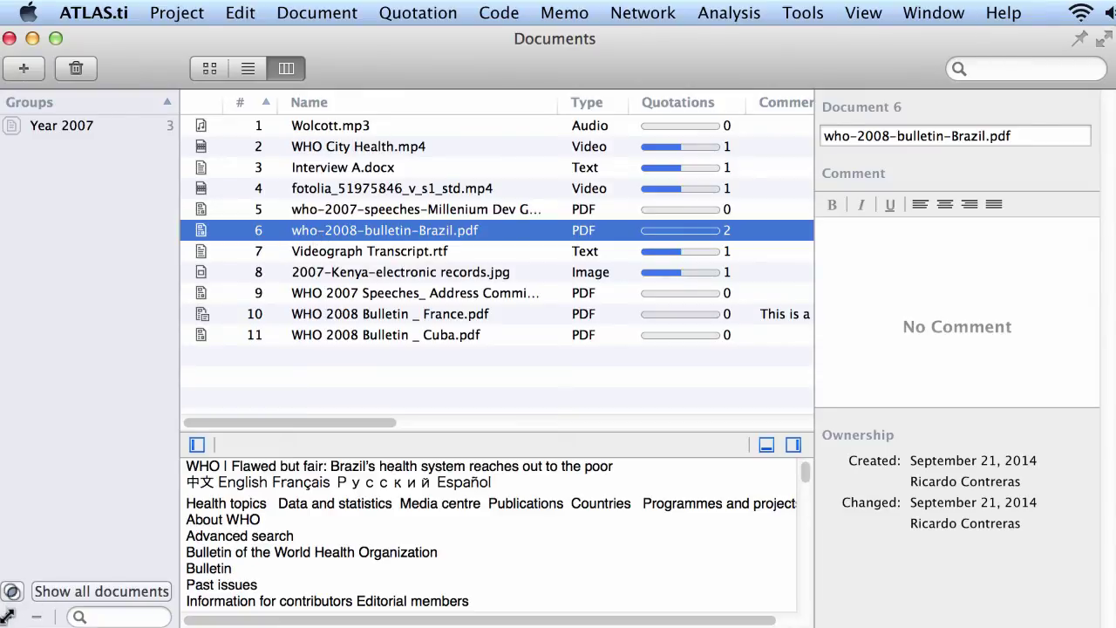
{"action": "key", "text": "super+shift+n"}
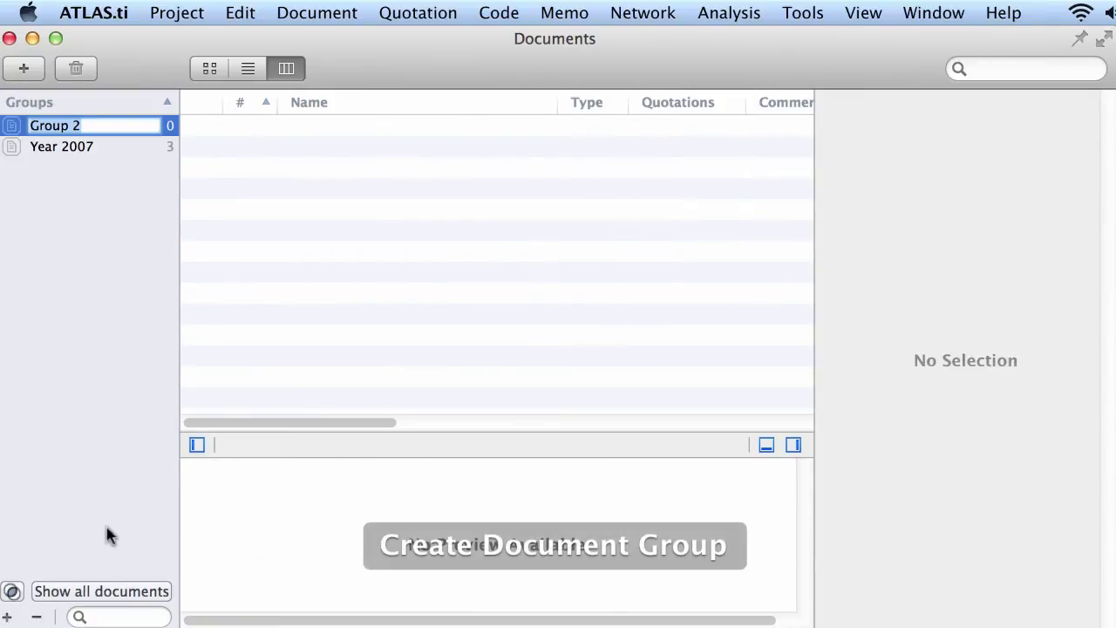
{"action": "type", "text": "Year"}
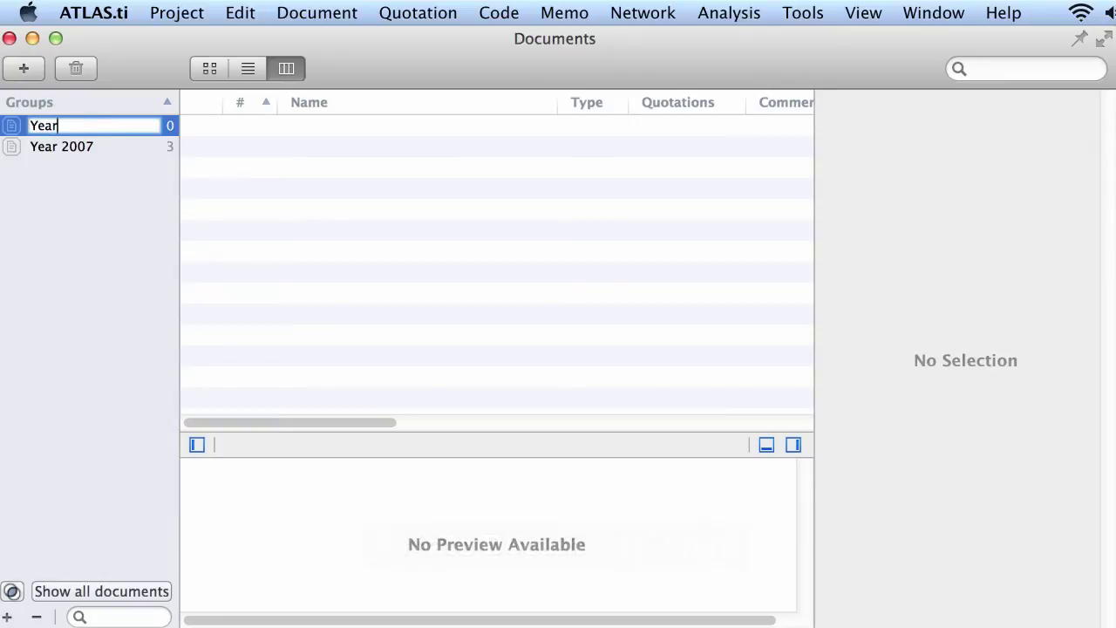
{"action": "type", "text": " 2008"}
{"action": "left_click", "coordinate": [142, 249]}
{"action": "left_click", "coordinate": [48, 131]}
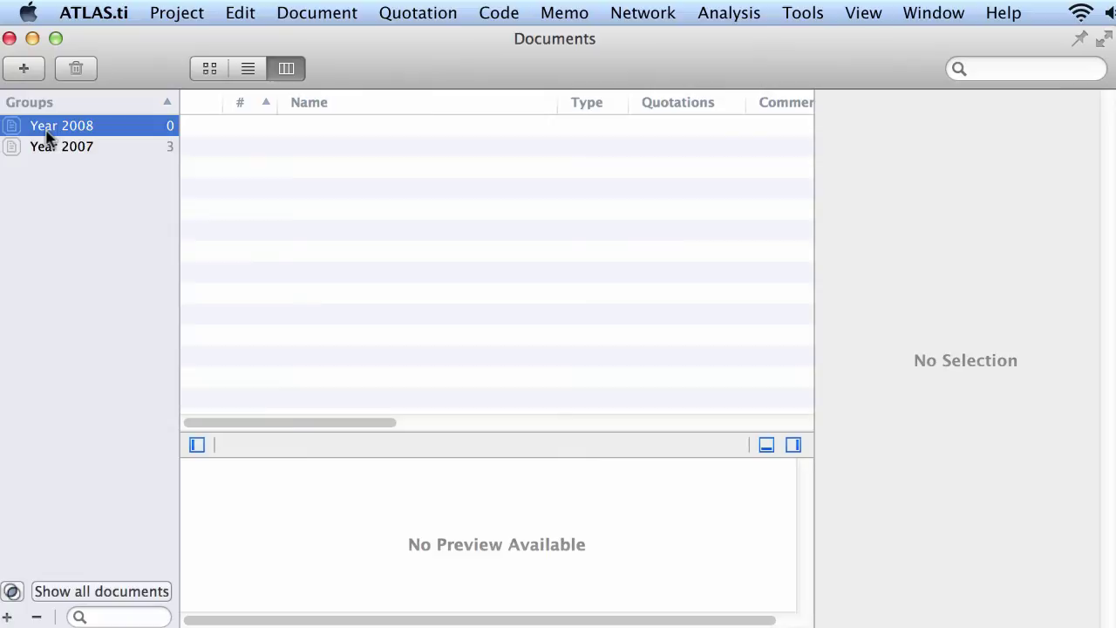
Step: Select the Brazil, France and Cuba 2008 bulletins, try dragging them, and check Year 2008
{"action": "left_click", "coordinate": [65, 228]}
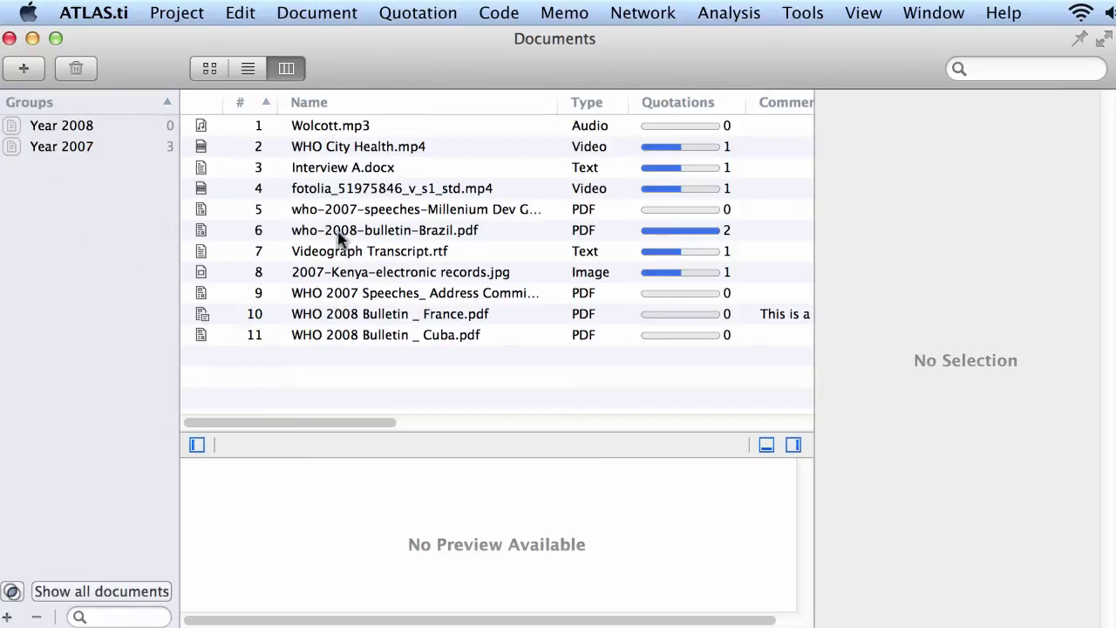
{"action": "left_click", "coordinate": [340, 232]}
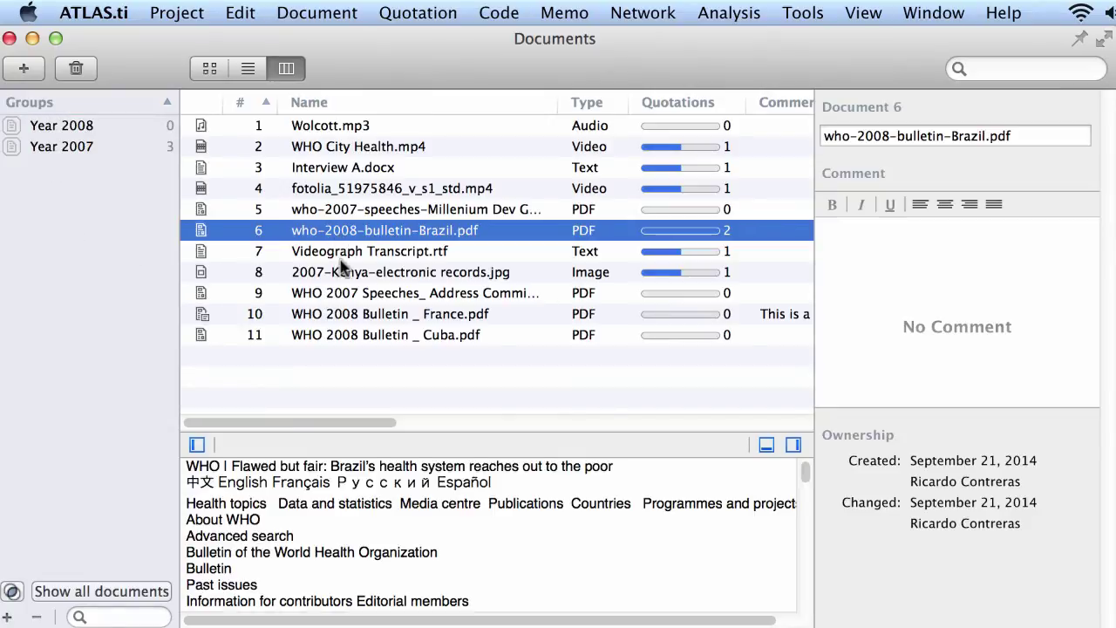
{"action": "right_click", "coordinate": [353, 330]}
{"action": "left_click", "coordinate": [331, 331]}
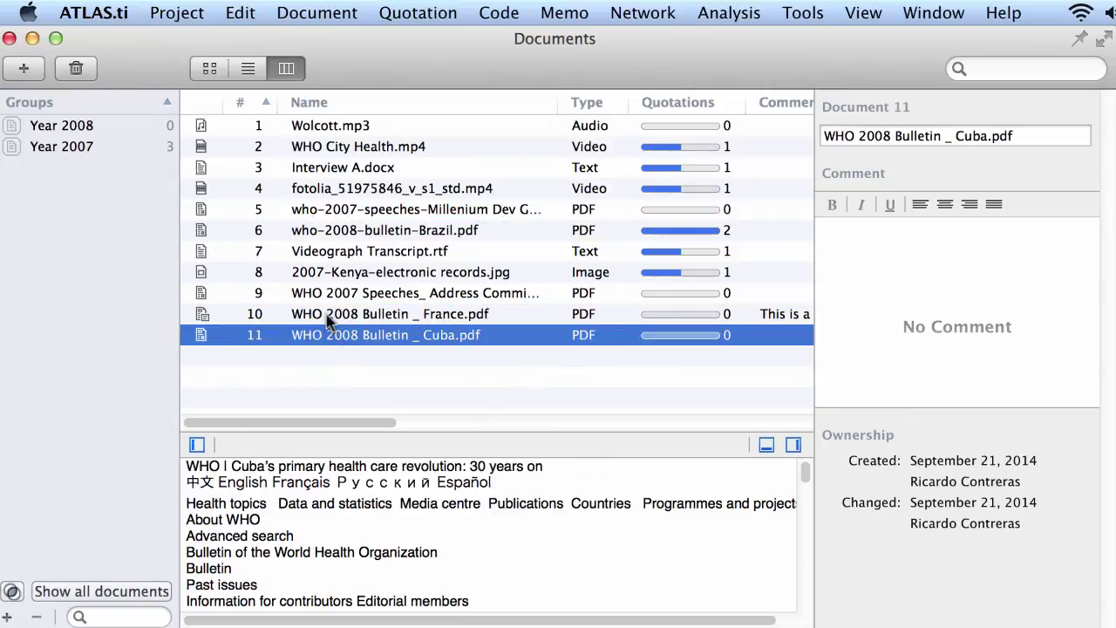
{"action": "left_click", "coordinate": [327, 318]}
{"action": "left_click", "coordinate": [304, 232]}
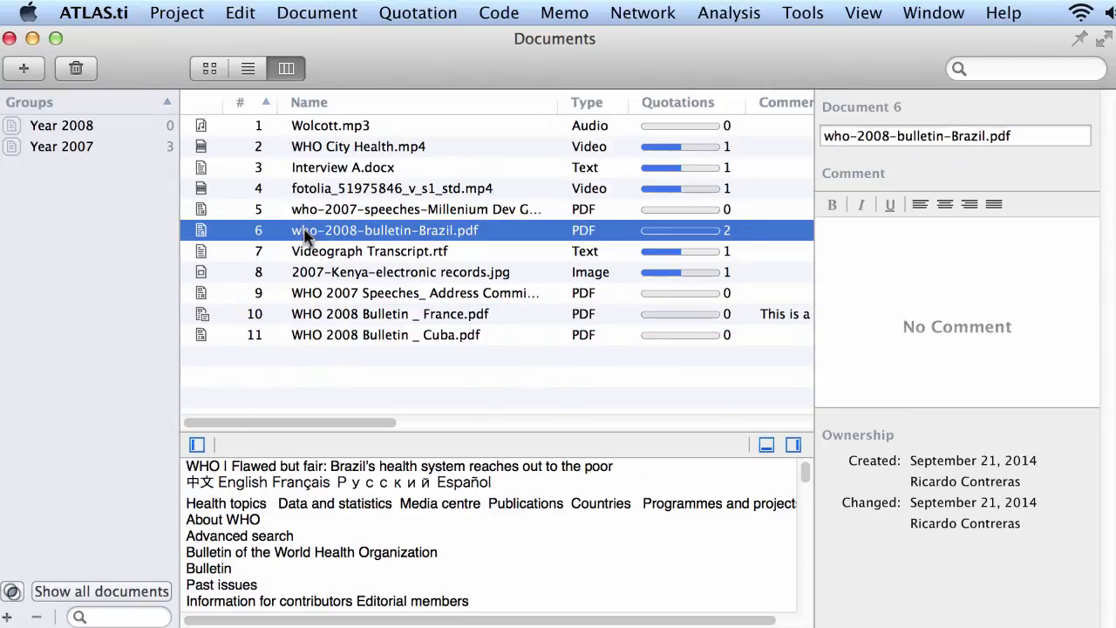
{"action": "left_click", "coordinate": [314, 323], "text": "super"}
{"action": "left_click", "coordinate": [316, 337], "text": "super"}
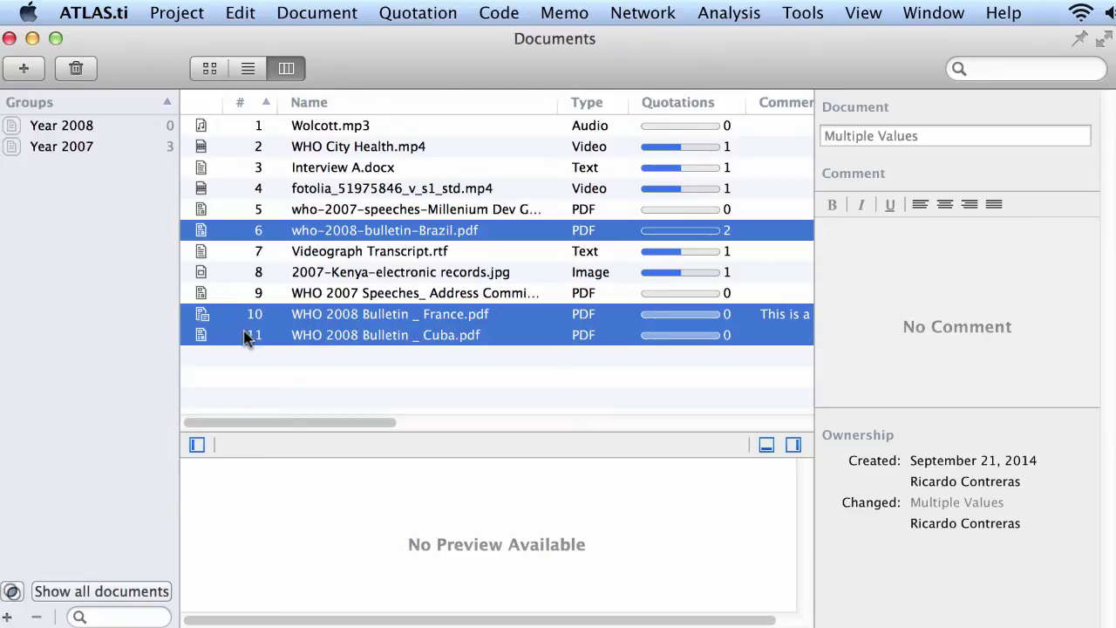
{"action": "left_click_drag", "start_coordinate": [244, 338], "coordinate": [144, 342]}
{"action": "left_click", "coordinate": [87, 126]}
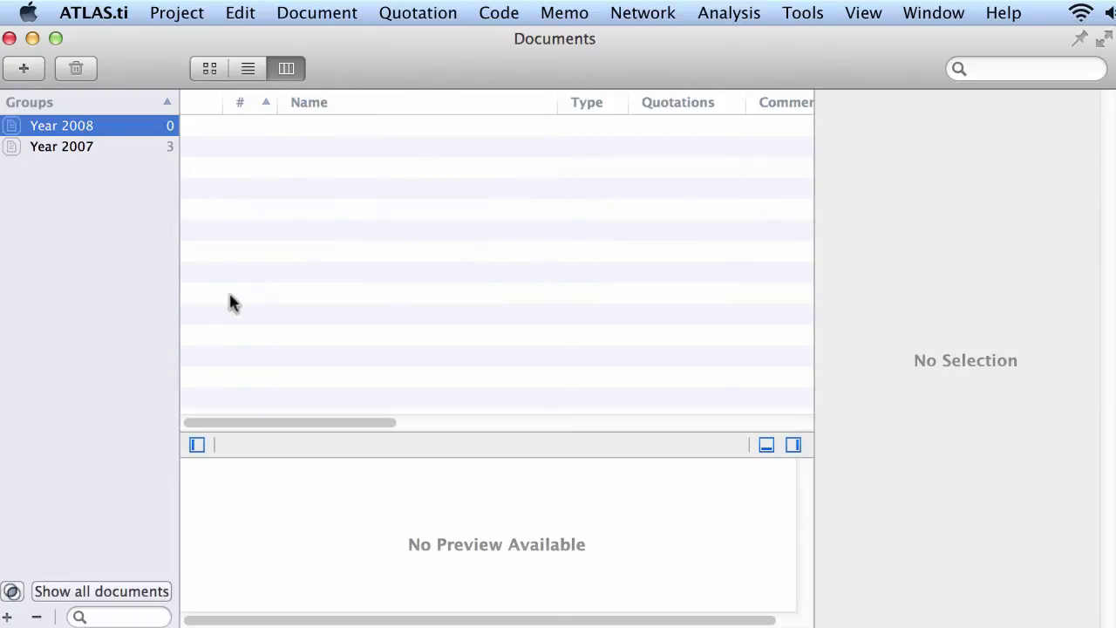
Step: Select the Cuba, France and Brazil 2008 bulletins, documents 6, 10 and 11
{"action": "left_click", "coordinate": [103, 244]}
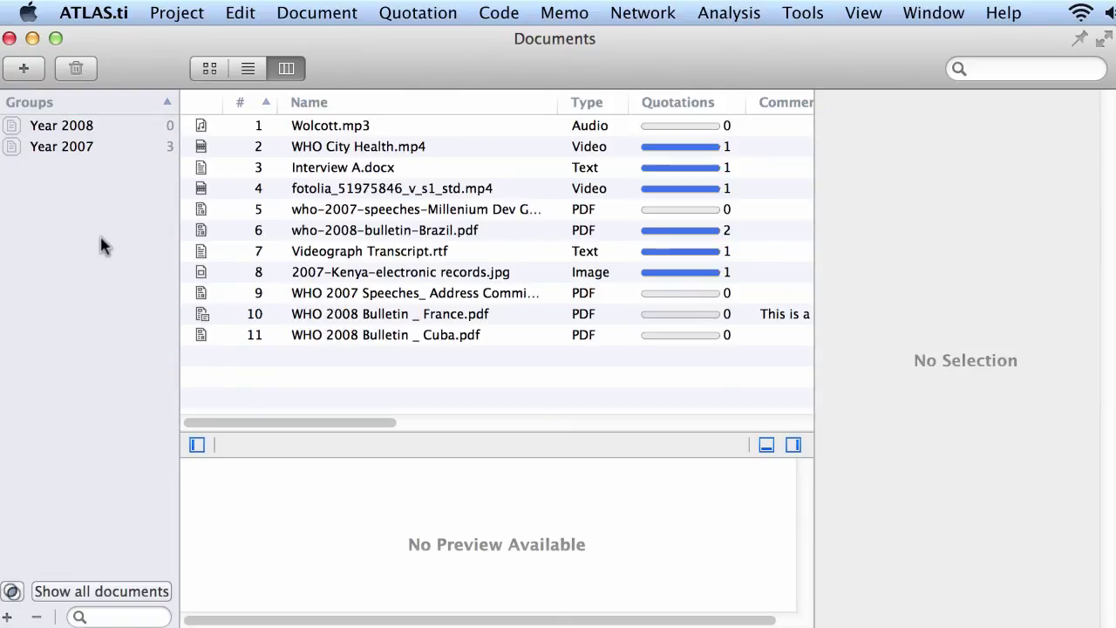
{"action": "left_click", "coordinate": [297, 339]}
{"action": "right_click", "coordinate": [295, 309]}
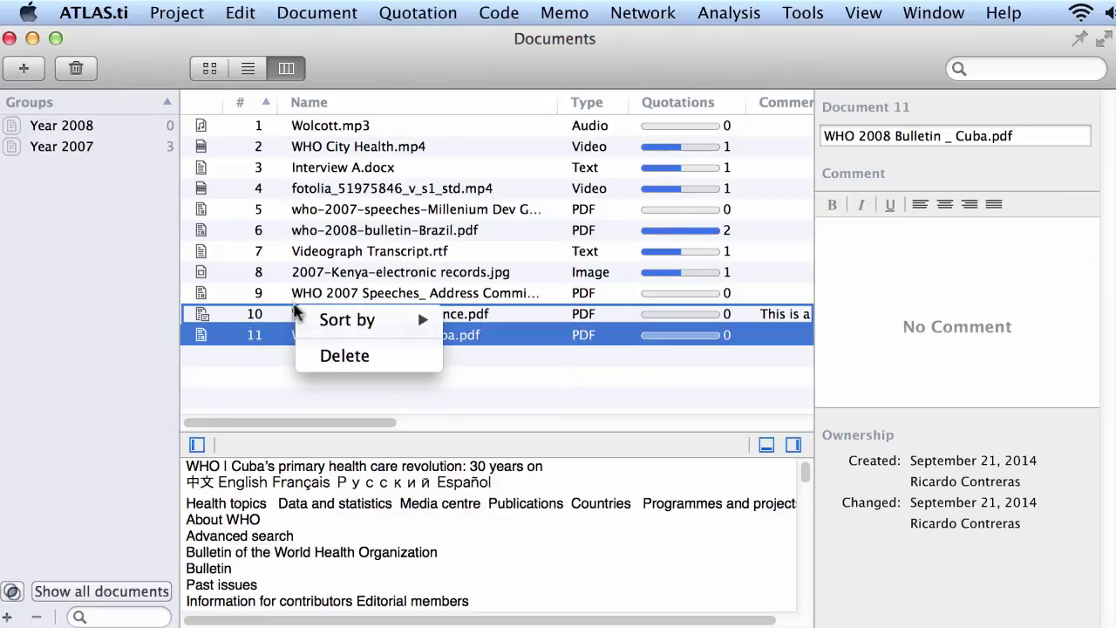
{"action": "left_click", "coordinate": [261, 320]}
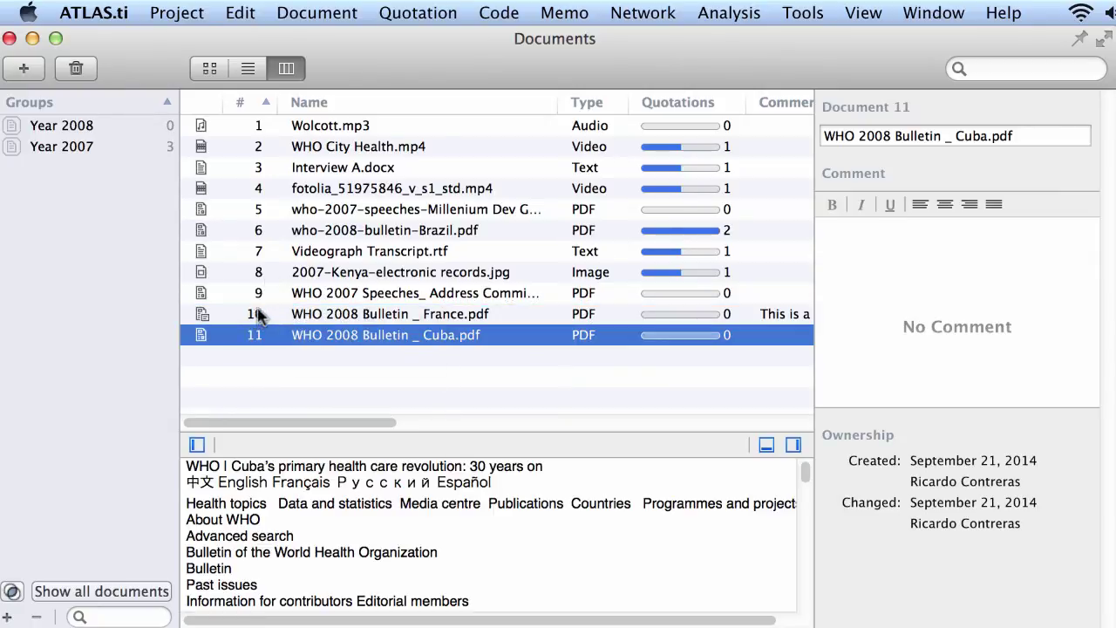
{"action": "left_click", "coordinate": [259, 293], "text": "super"}
{"action": "left_click", "coordinate": [262, 315], "text": "super"}
{"action": "left_click", "coordinate": [258, 294], "text": "super"}
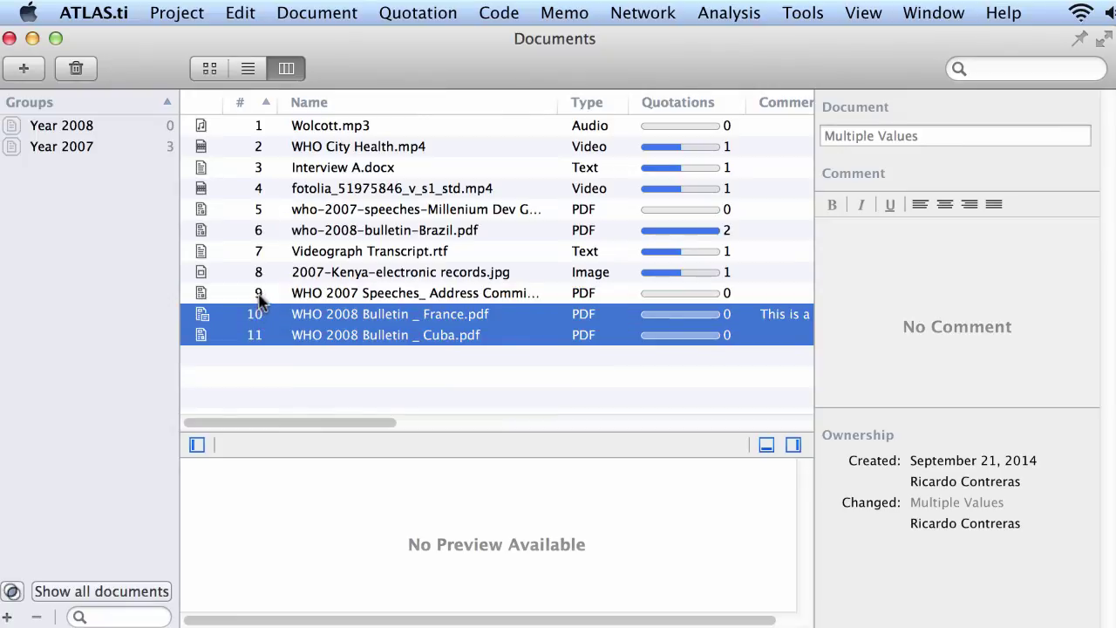
{"action": "left_click", "coordinate": [264, 234], "text": "super"}
Step: Drop the three bulletins onto Year 2008 and show its three documents
{"action": "left_click_drag", "start_coordinate": [259, 237], "coordinate": [111, 131]}
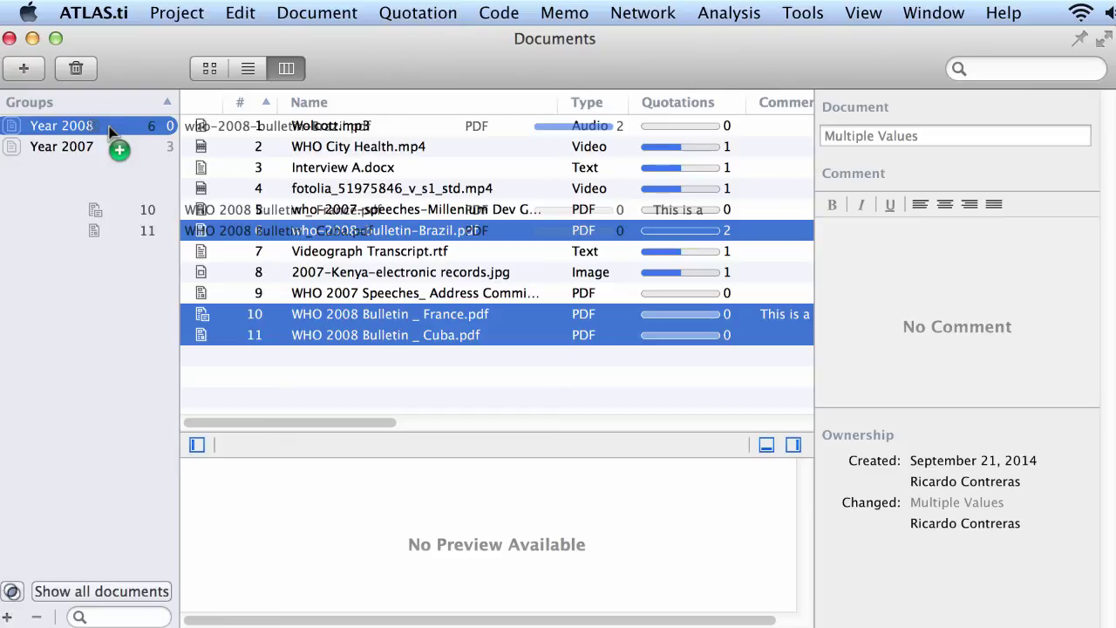
{"action": "left_click_drag", "start_coordinate": [112, 131], "coordinate": [108, 131]}
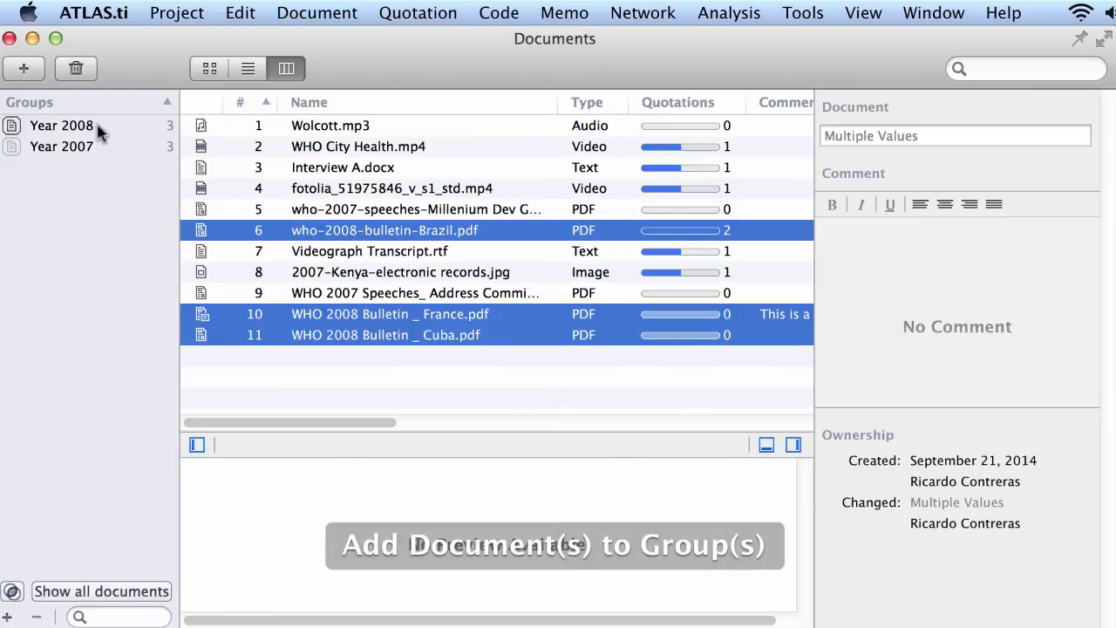
{"action": "left_click", "coordinate": [99, 128]}
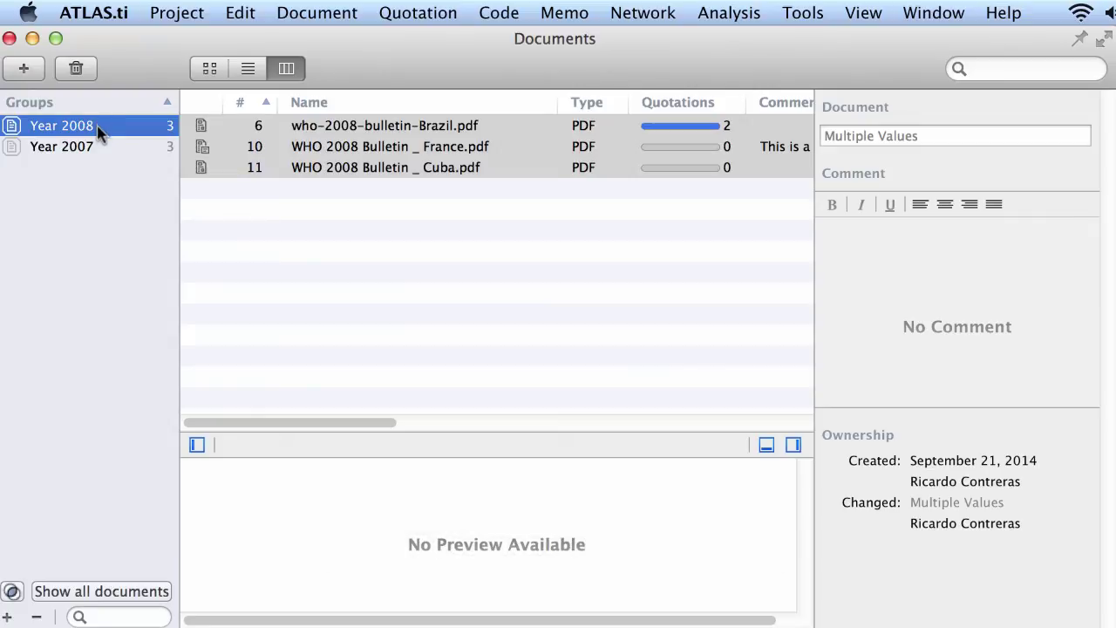
Step: Show the Year 2007 group, listing documents 5, 8 and 9
{"action": "left_click", "coordinate": [95, 147]}
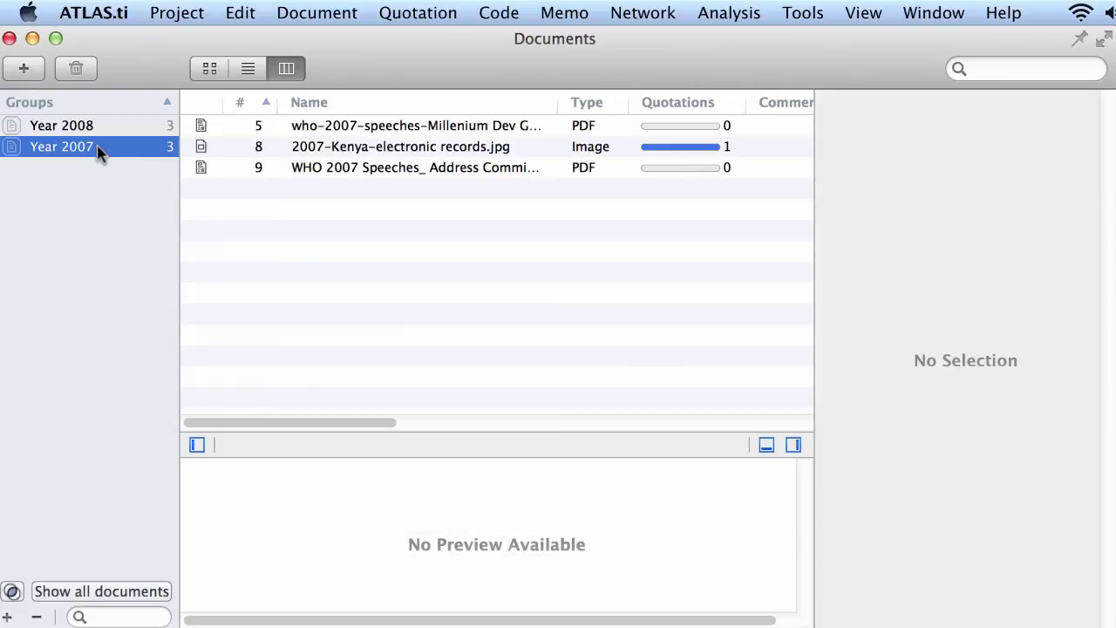